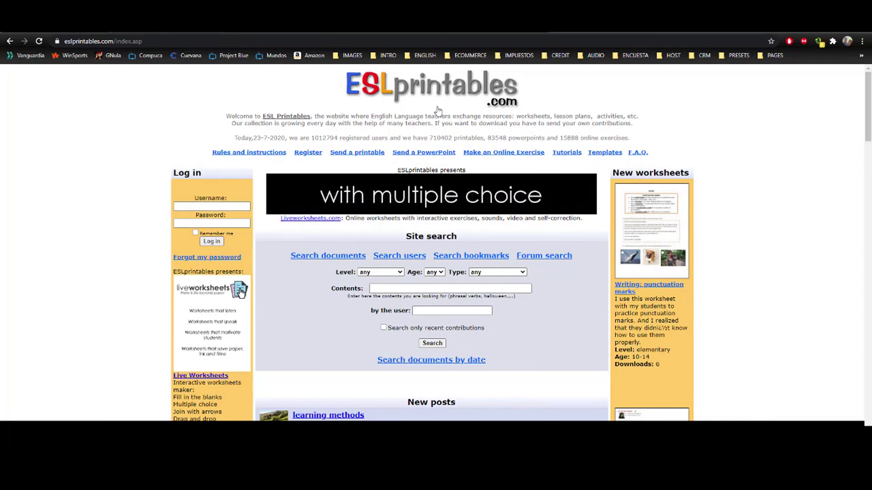
Step: Look over the ESL Printables page and open its Register page
scroll(438, 110, "down", 6)
scroll(438, 111, "down", 20)
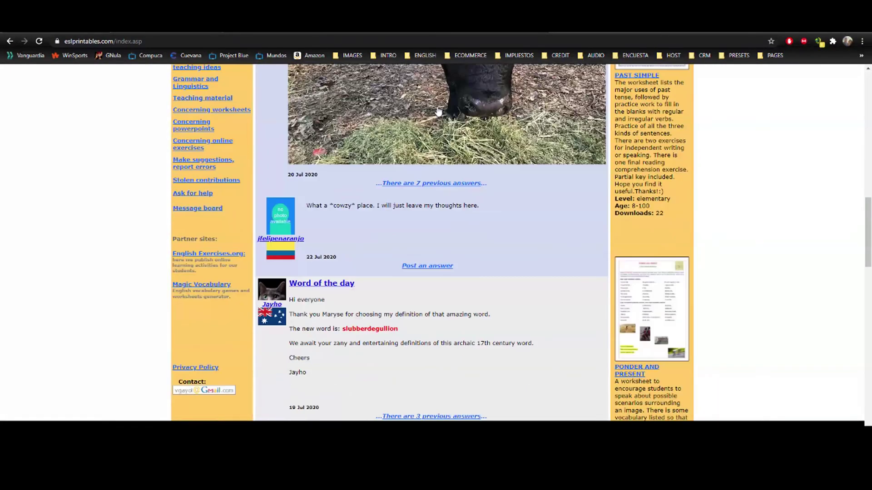
scroll(458, 221, "up", 13)
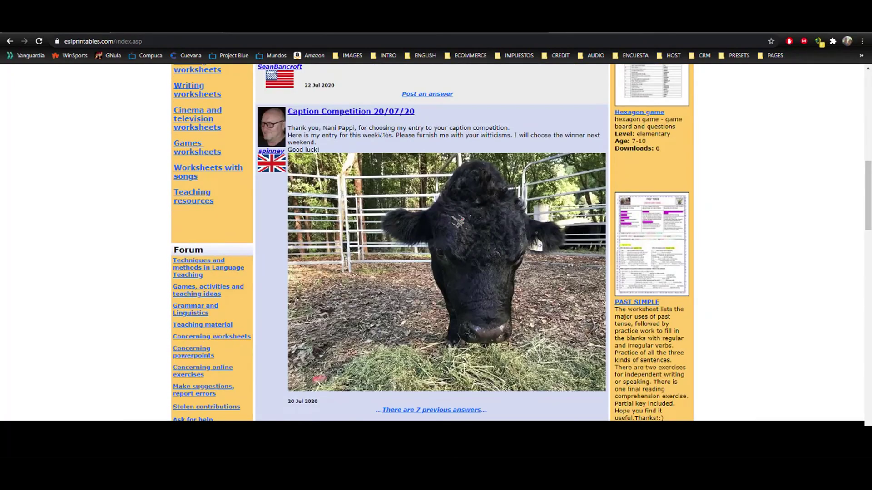
scroll(458, 221, "up", 4)
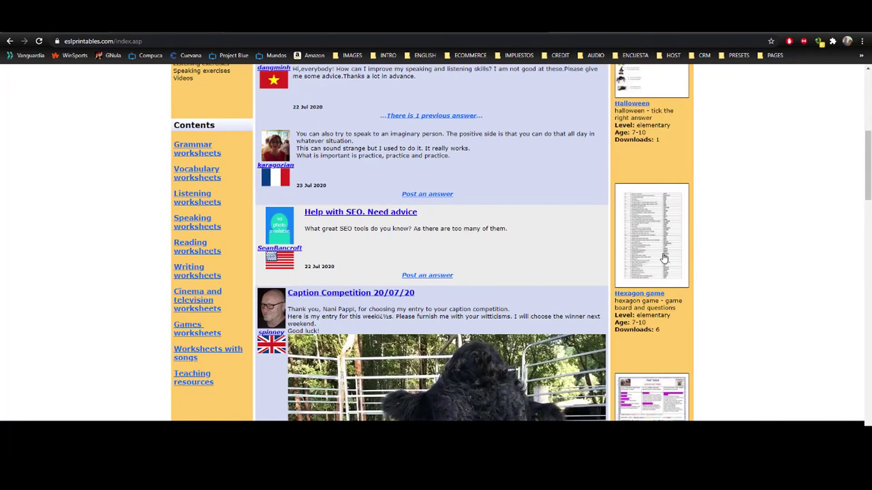
scroll(664, 258, "up", 8)
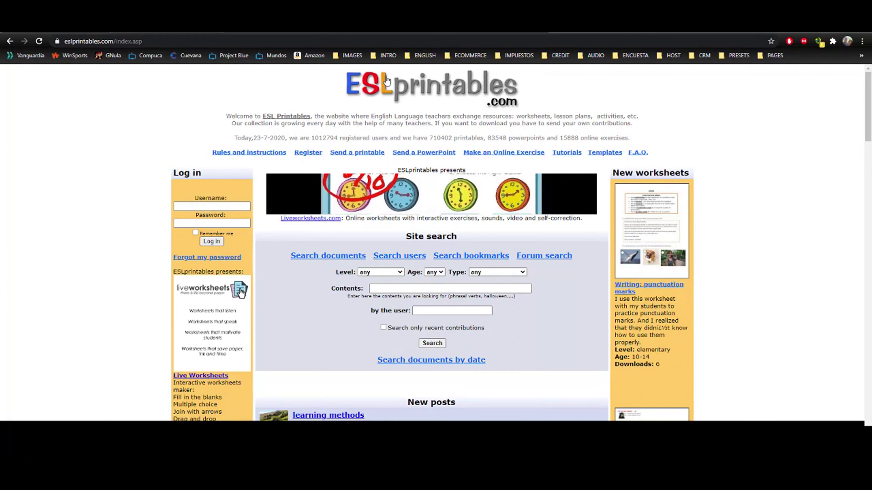
left_click(308, 154)
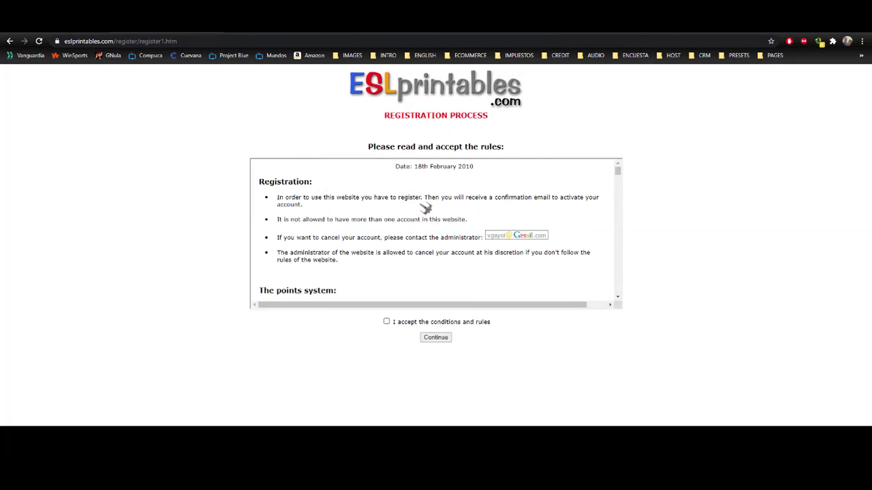
Step: Read through the rules, accept the conditions and rules, and continue to the form
scroll(425, 208, "down", 8)
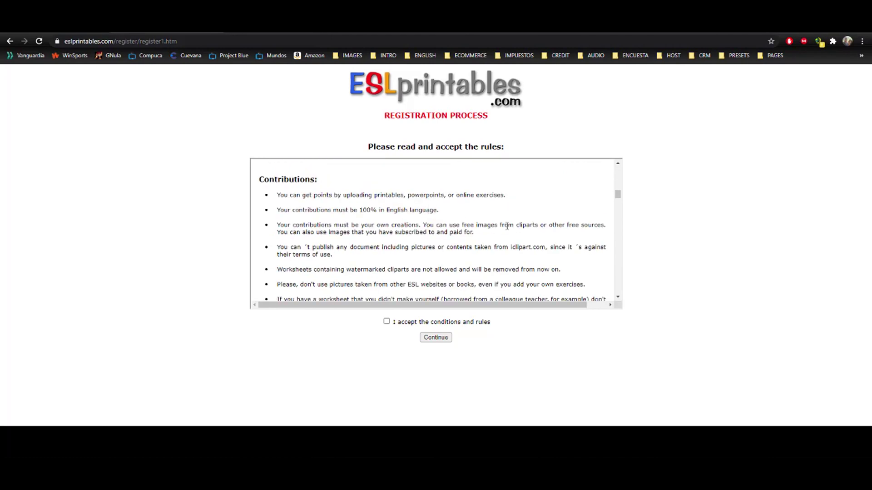
scroll(507, 226, "down", 10)
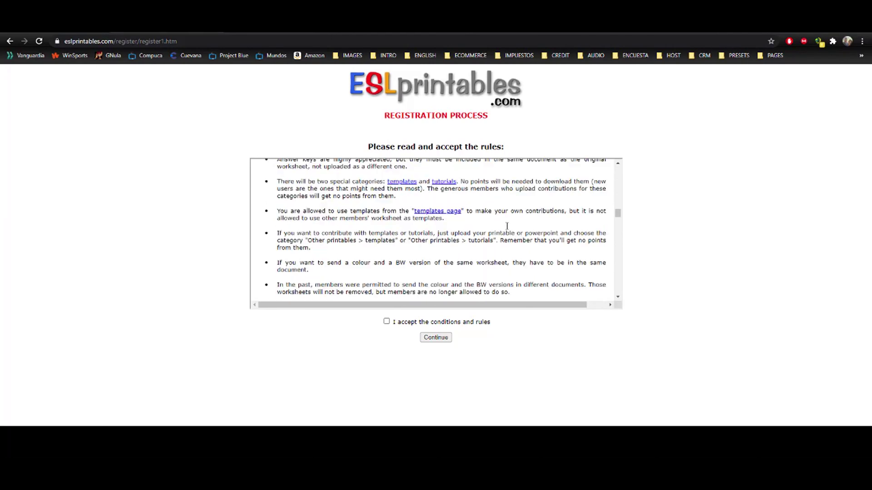
scroll(507, 226, "down", 3)
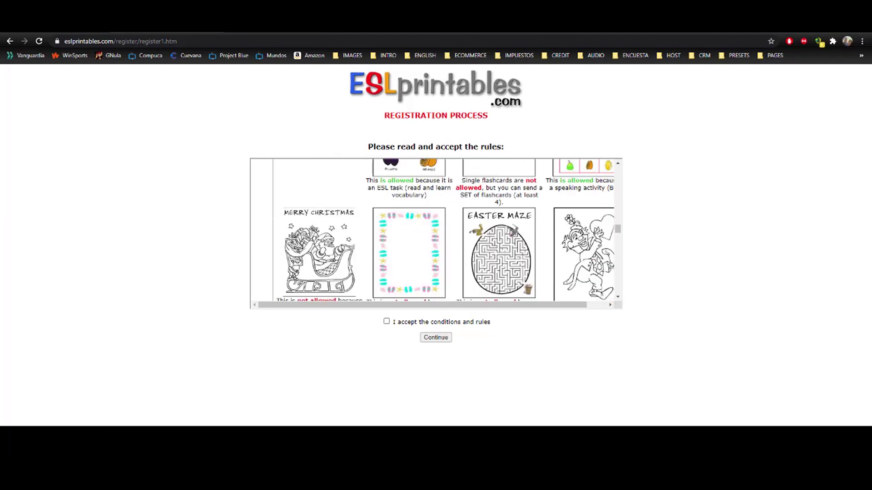
scroll(512, 231, "down", 10)
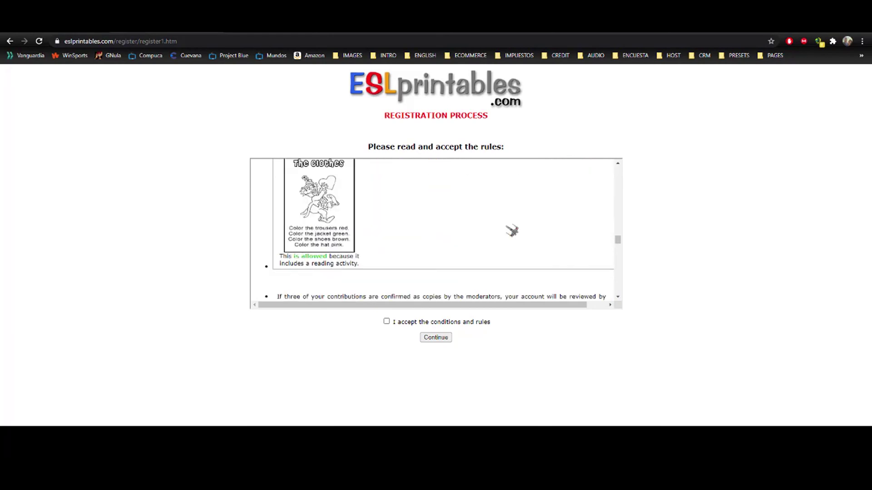
scroll(512, 231, "down", 8)
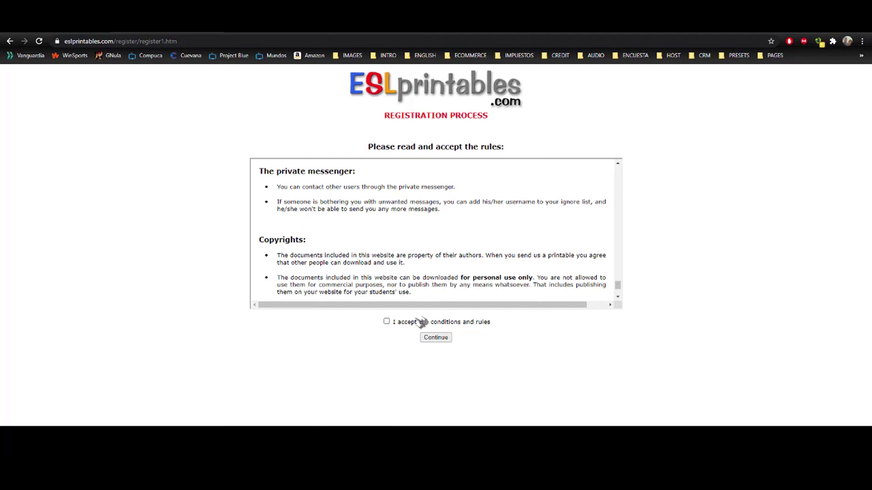
left_click(392, 322)
left_click(436, 337)
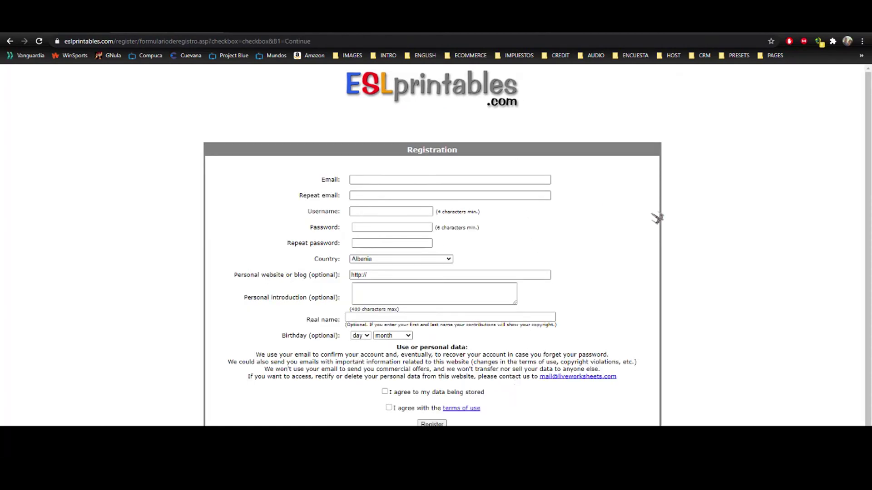
left_click(422, 179)
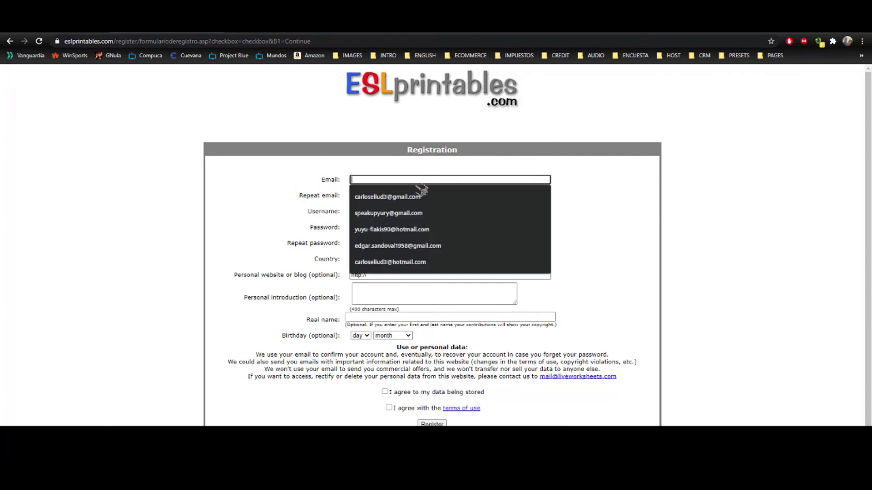
left_click(603, 210)
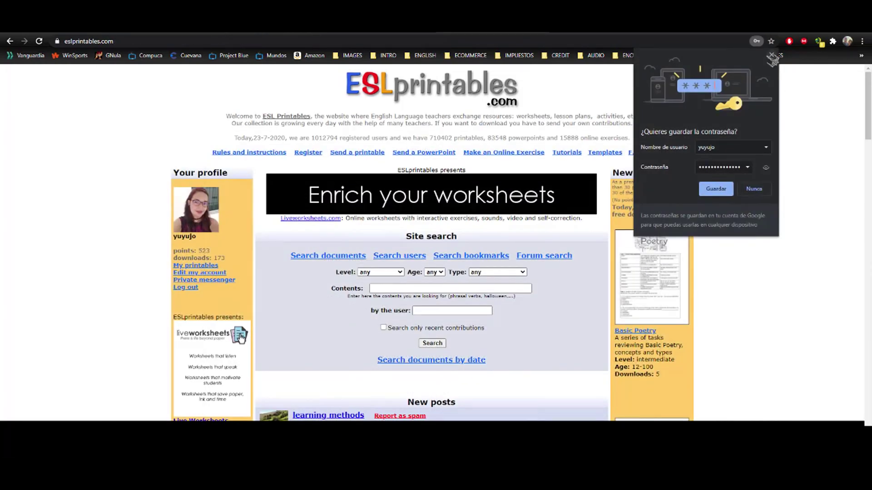
Step: Dismiss Chrome's offer to save the password
left_click(772, 57)
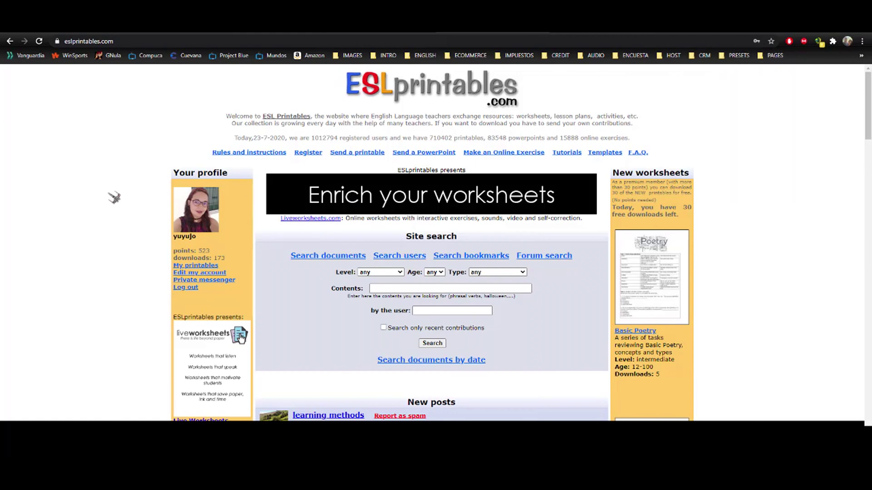
scroll(114, 197, "down", 2)
scroll(114, 197, "up", 2)
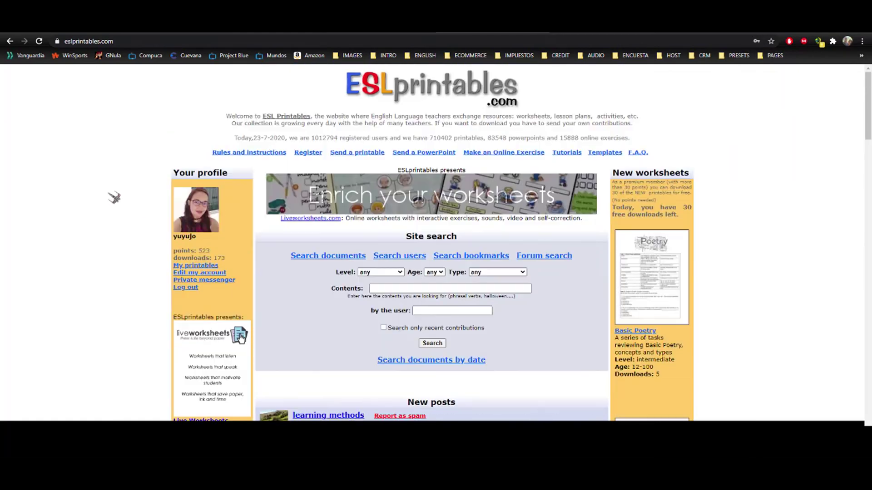
Step: Open the 'Make an Online Exercise' page and review its four exercise tools
left_click(522, 153)
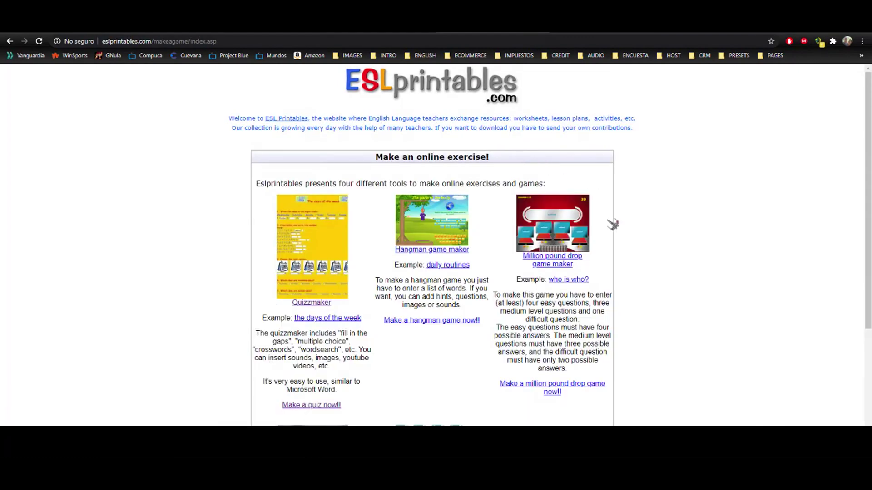
scroll(649, 257, "down", 3)
scroll(649, 258, "down", 3)
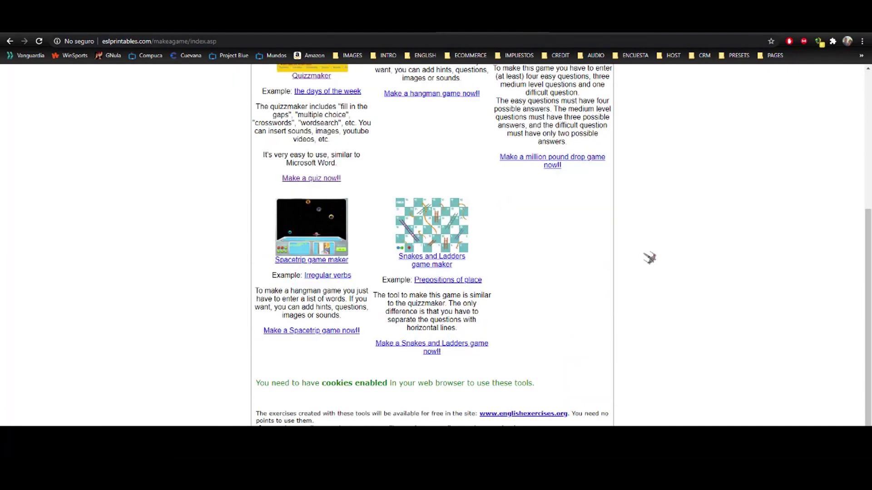
scroll(649, 257, "up", 5)
scroll(649, 257, "down", 2)
scroll(649, 258, "up", 2)
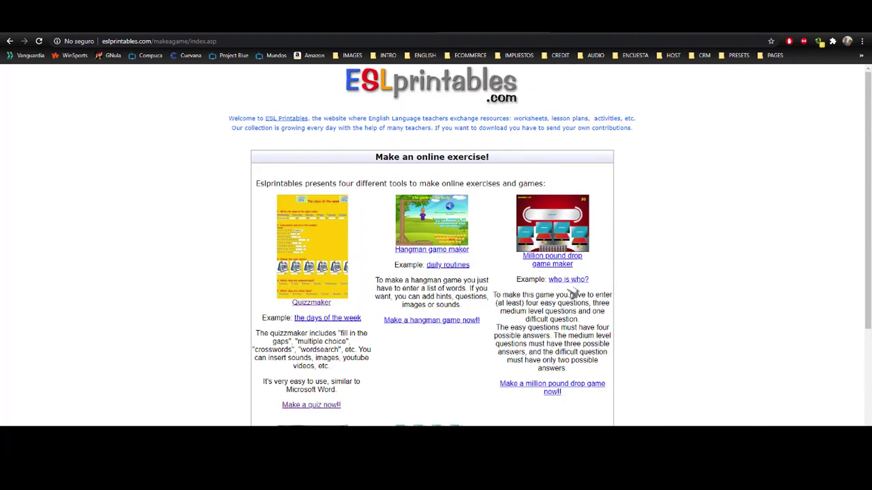
scroll(328, 286, "down", 1)
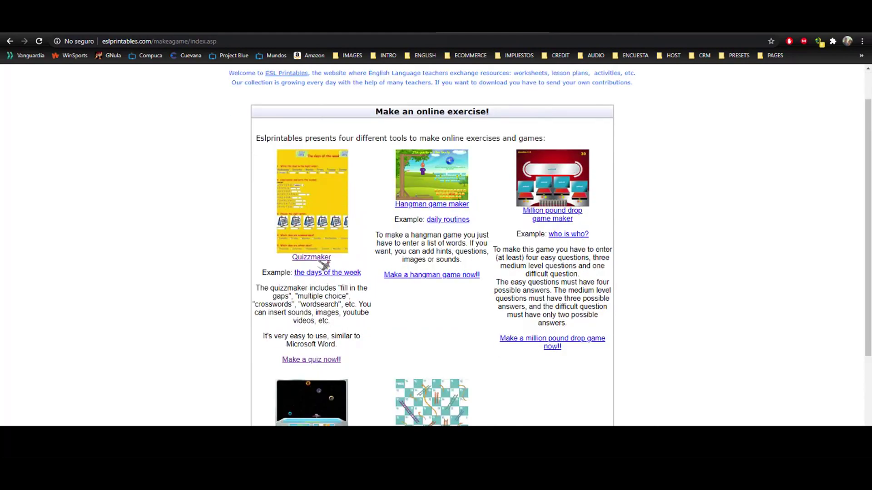
scroll(443, 370, "up", 1)
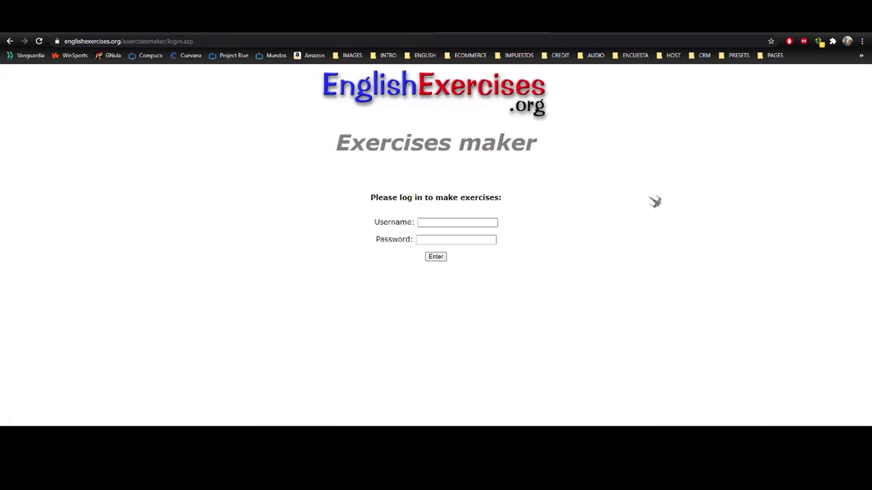
Step: Log in to the Exercises maker with the saved login, closing the What is new? notice and password prompt
left_click(452, 222)
left_click(508, 291)
key("Return")
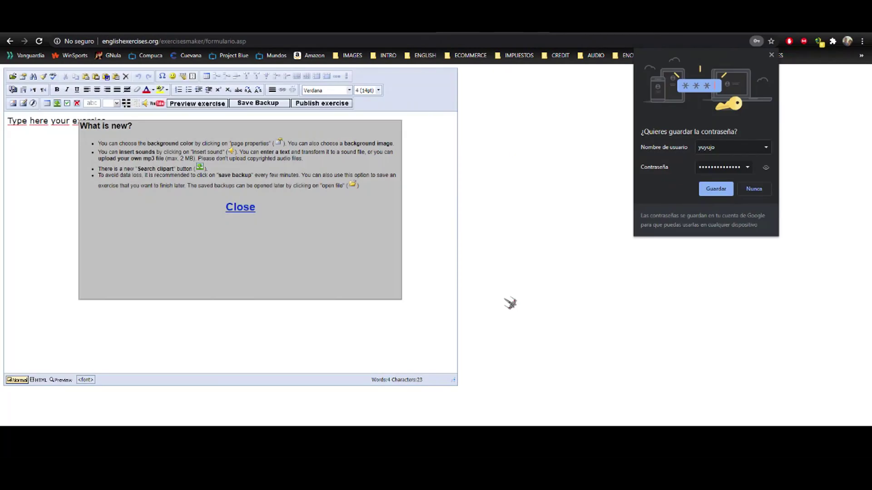
left_click(249, 210)
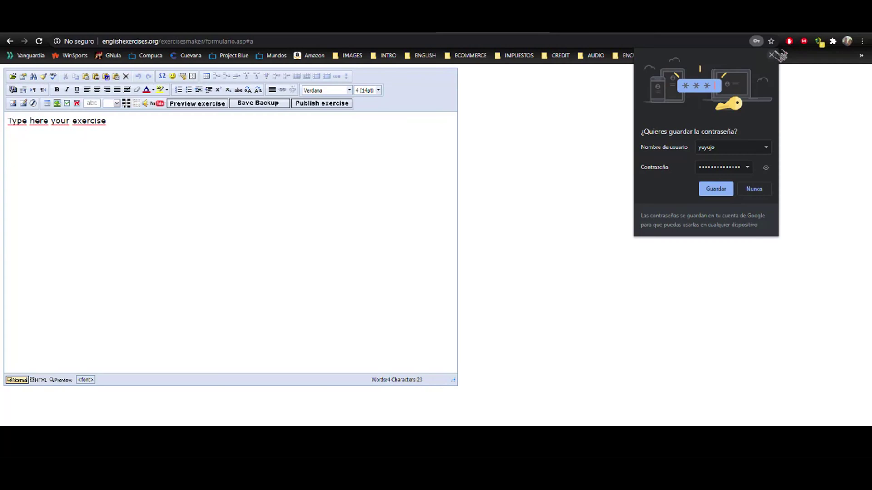
left_click(771, 54)
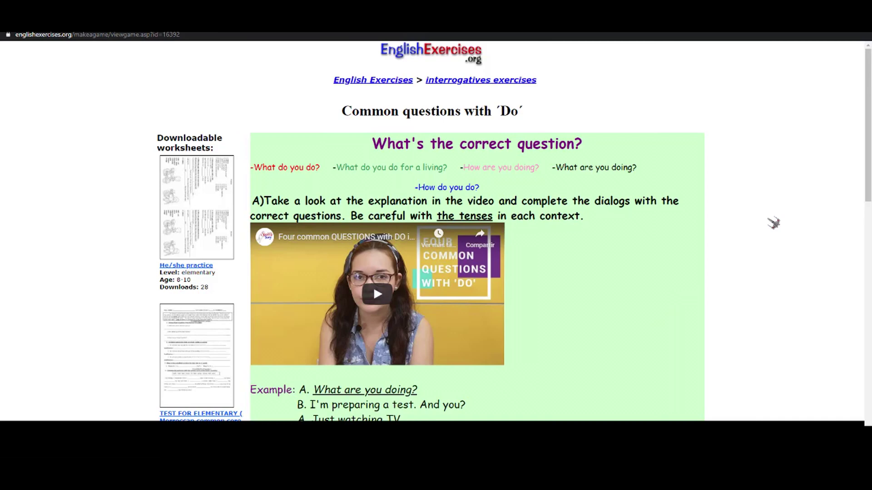
scroll(773, 223, "down", 1)
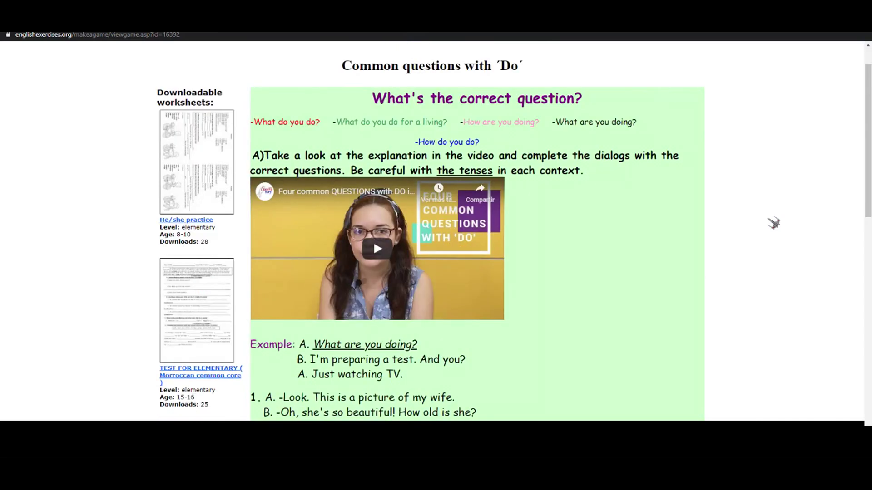
scroll(773, 223, "down", 2)
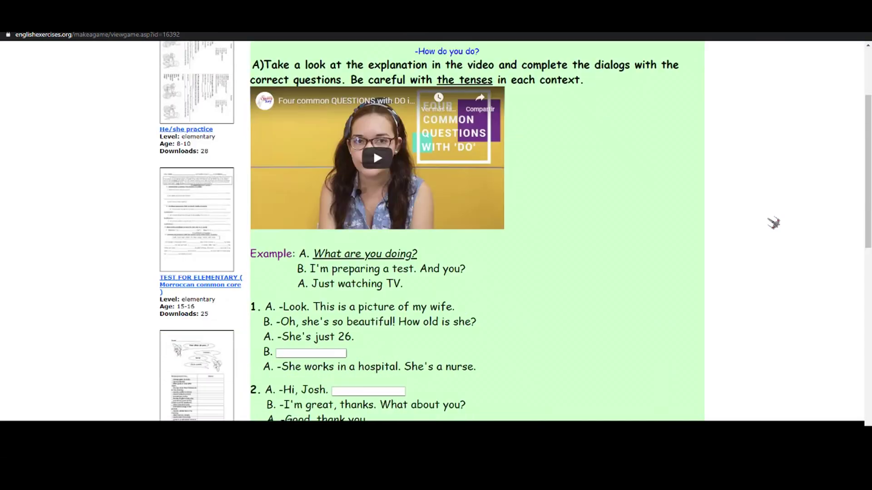
scroll(773, 223, "down", 2)
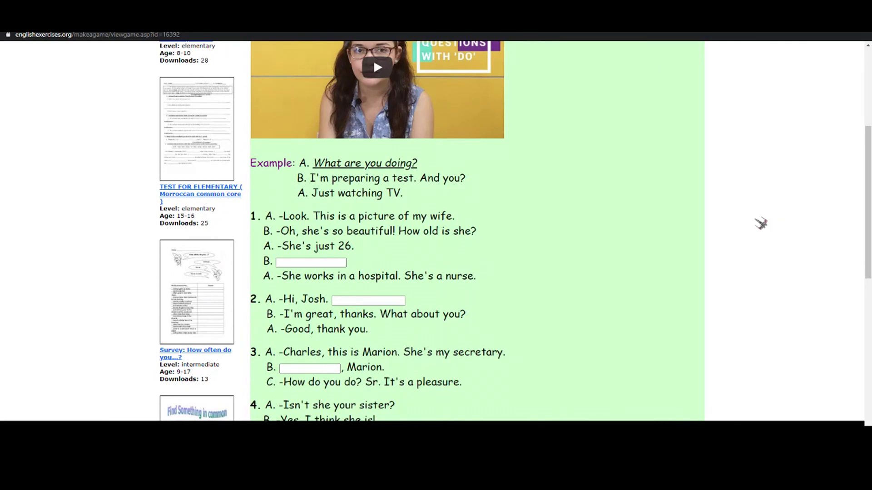
scroll(761, 223, "down", 2)
scroll(761, 223, "down", 12)
scroll(761, 223, "up", 20)
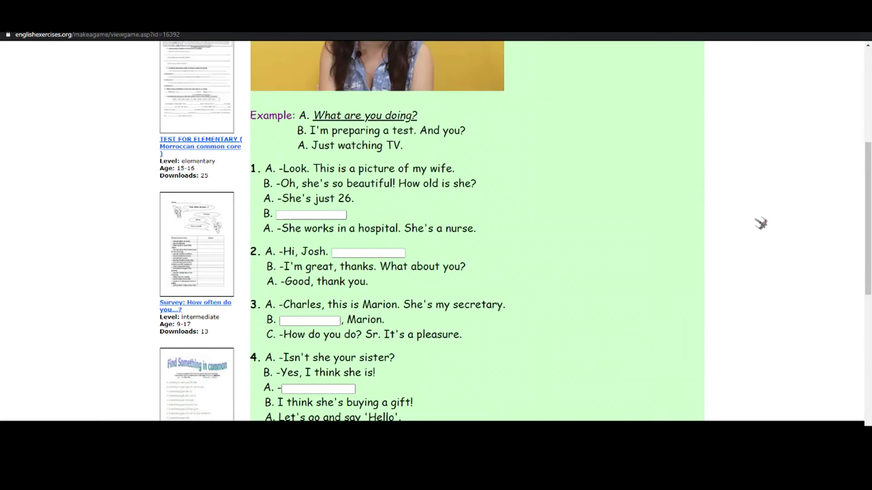
scroll(726, 236, "down", 2)
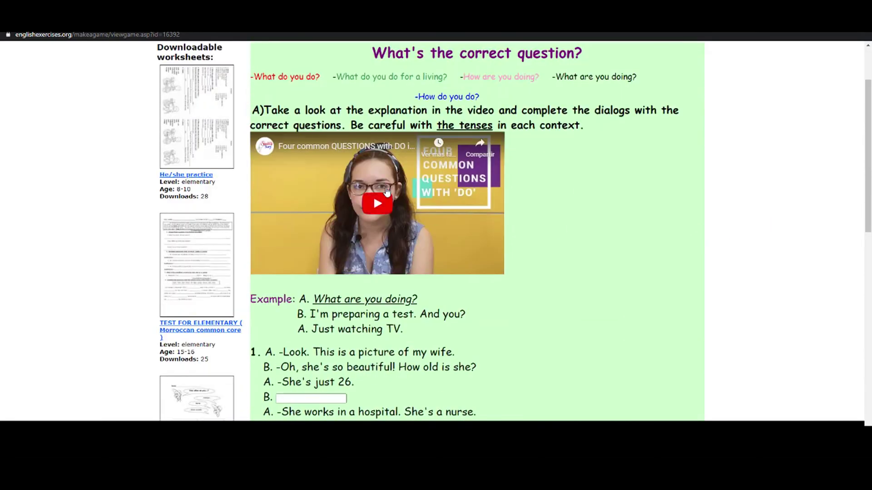
scroll(570, 300, "down", 4)
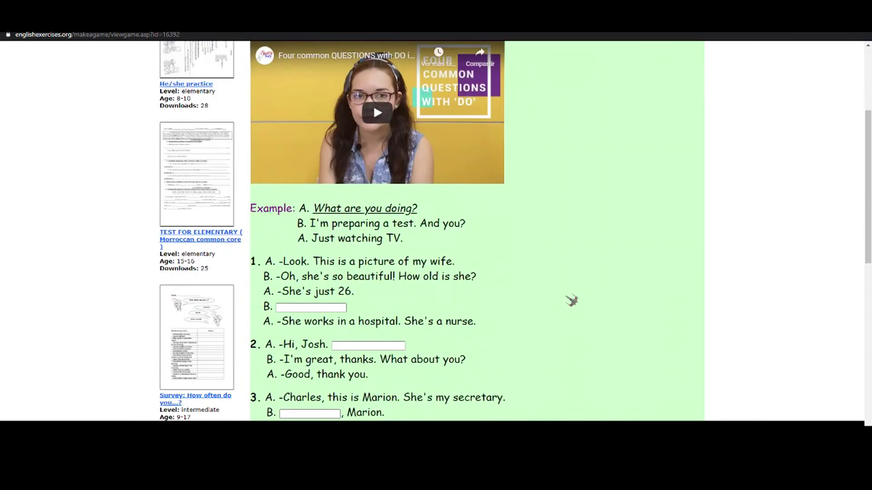
scroll(570, 301, "down", 2)
scroll(570, 300, "up", 5)
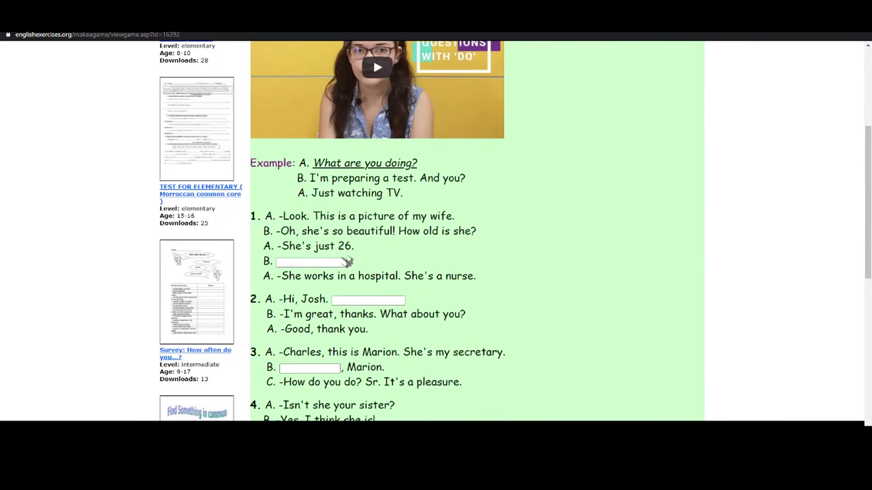
left_click(338, 262)
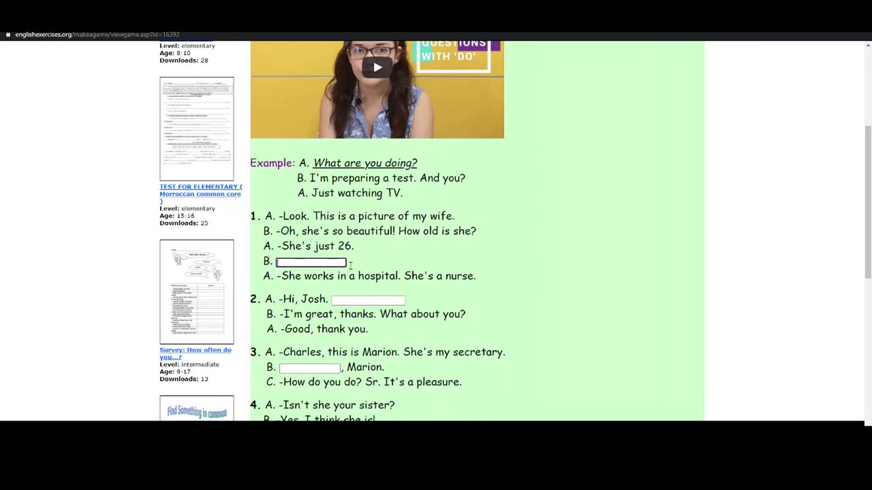
scroll(663, 298, "up", 4)
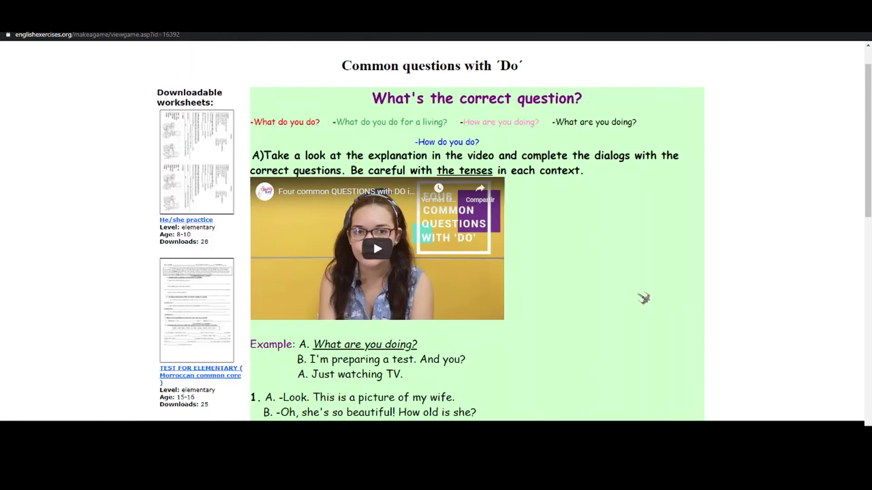
scroll(644, 299, "down", 10)
left_click(383, 131)
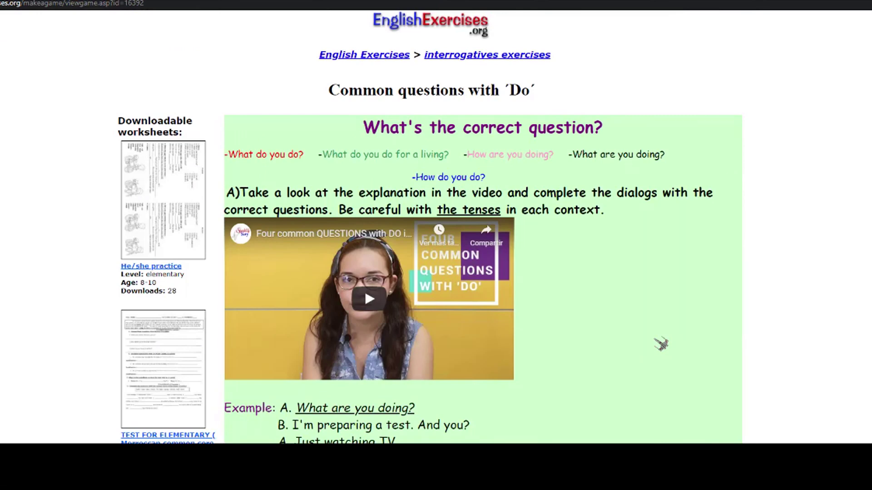
scroll(661, 344, "down", 6)
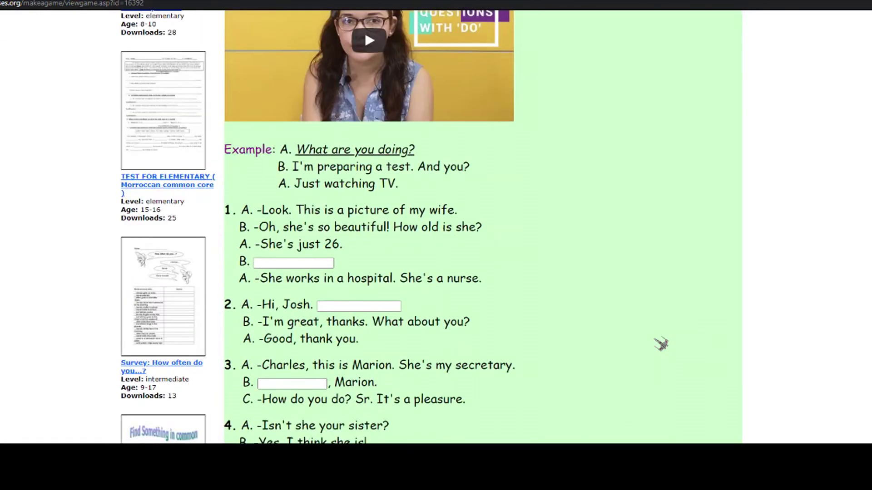
scroll(661, 344, "down", 4)
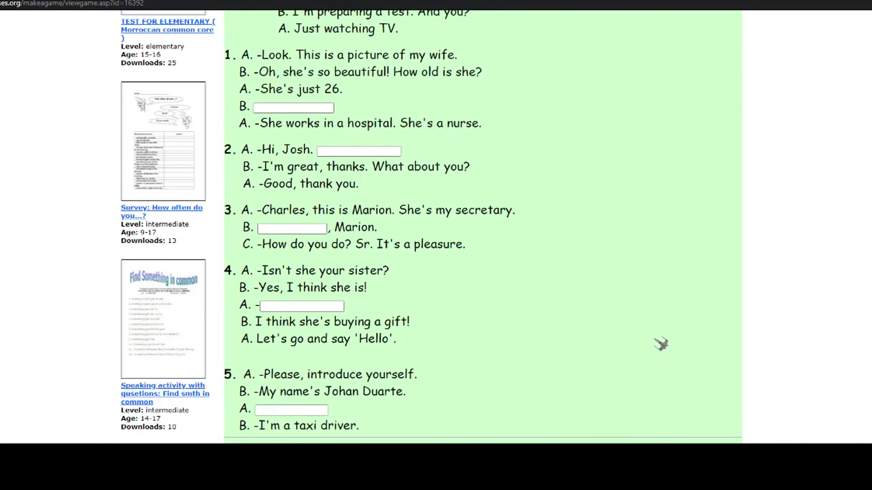
scroll(661, 344, "down", 6)
scroll(661, 344, "down", 6)
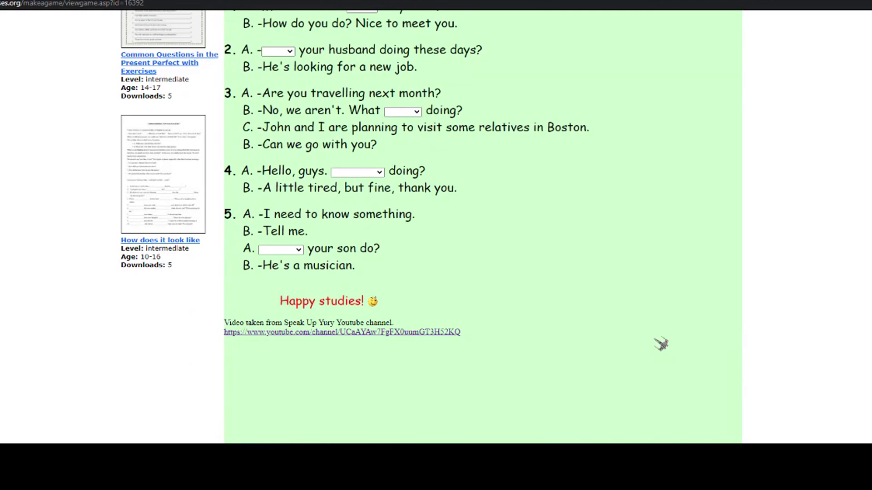
scroll(661, 344, "up", 16)
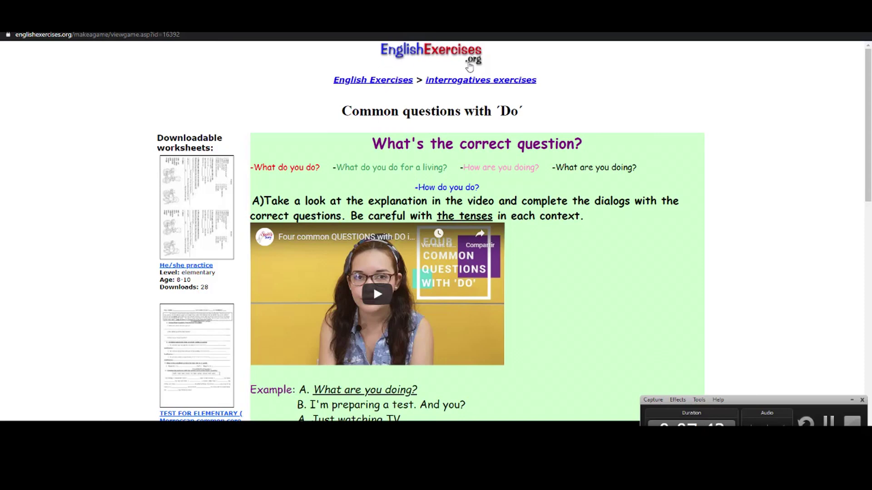
Step: Return to the EnglishExercises.org homepage via the English Exercises breadcrumb
left_click(394, 81)
scroll(197, 250, "down", 4)
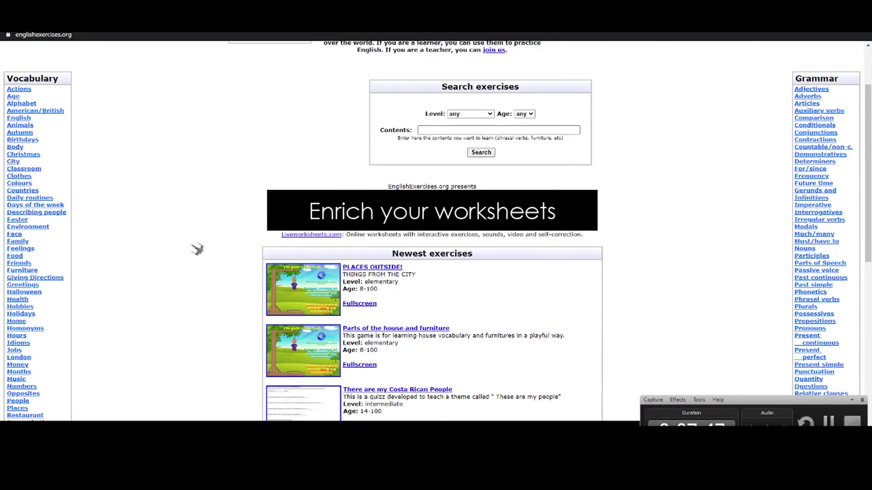
scroll(196, 249, "up", 5)
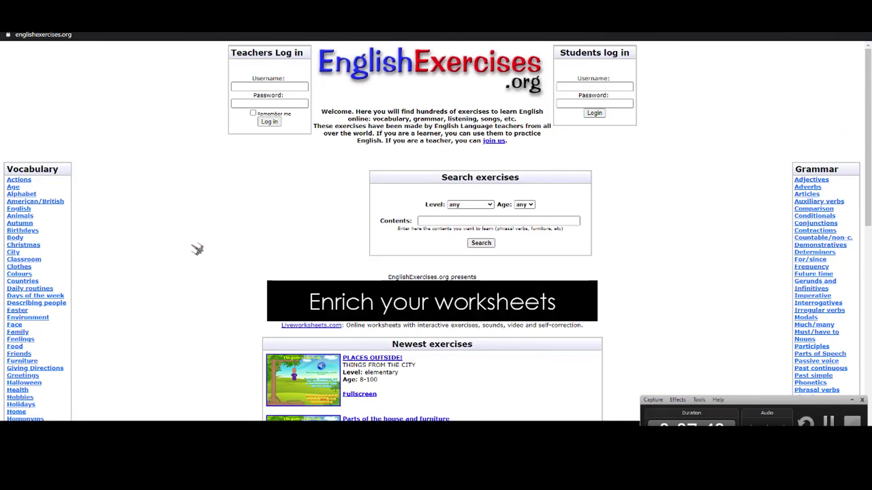
Step: Set the exercise search filters to elementary level and age 13
left_click(489, 204)
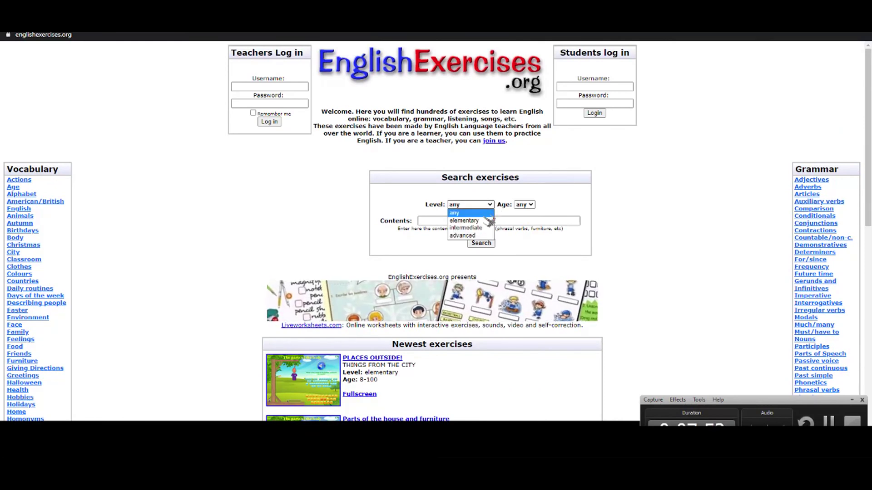
left_click(488, 221)
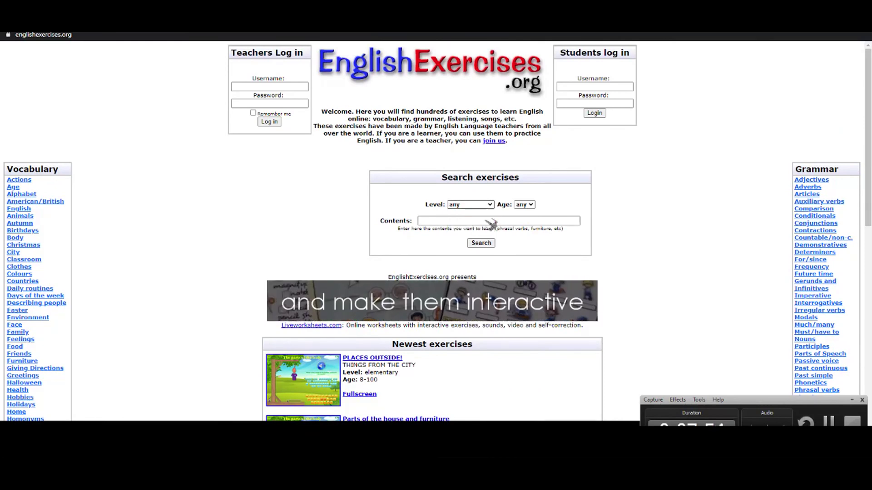
left_click(534, 206)
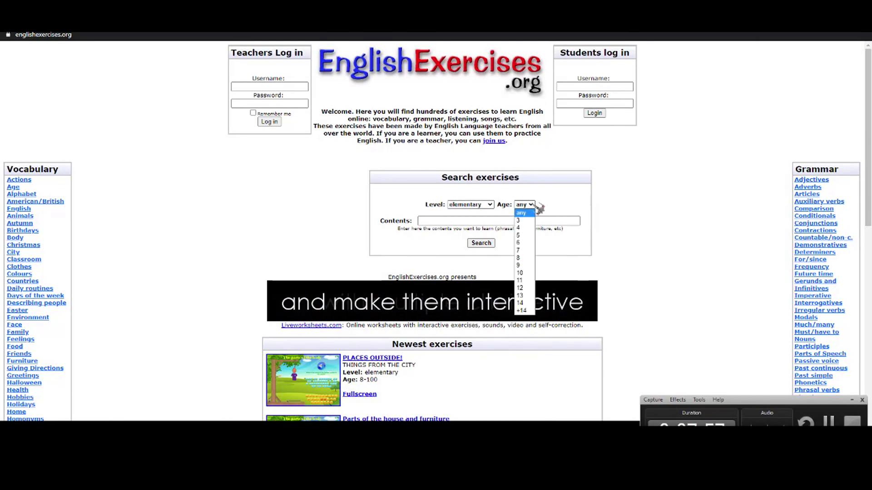
left_click(525, 296)
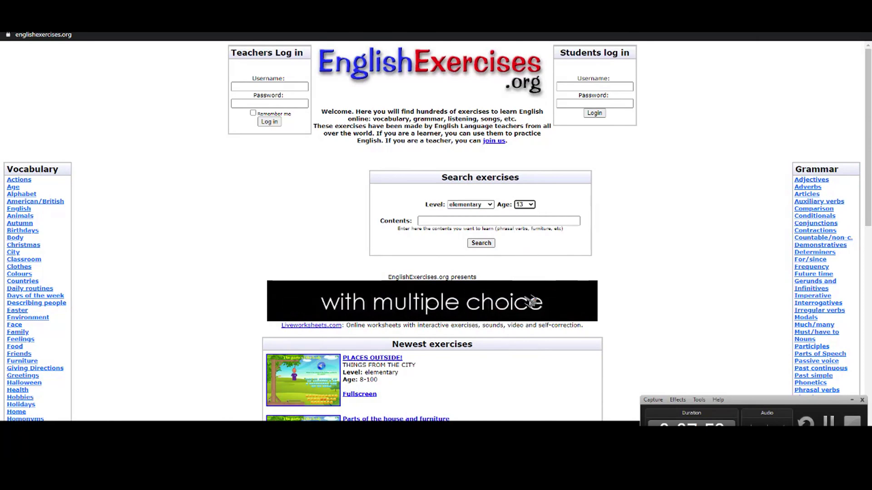
left_click(471, 221)
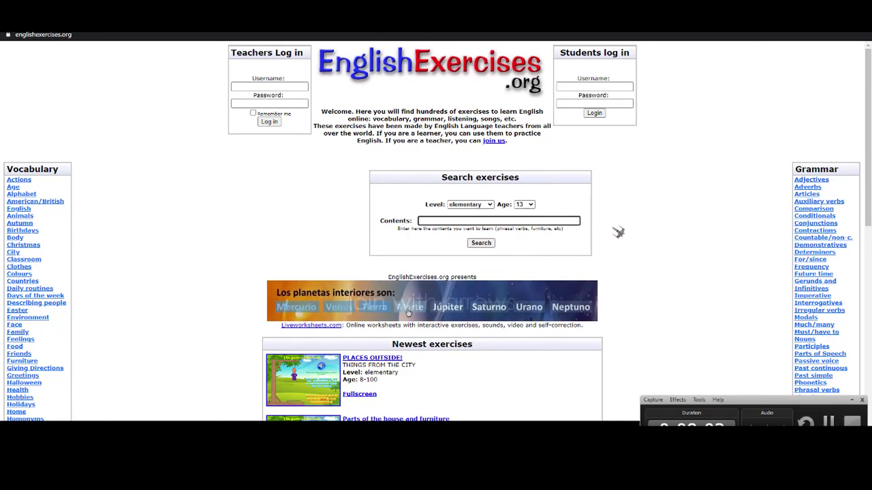
Step: Search for 'modal verbs' and browse the elementary, age-13 results
type("moda")
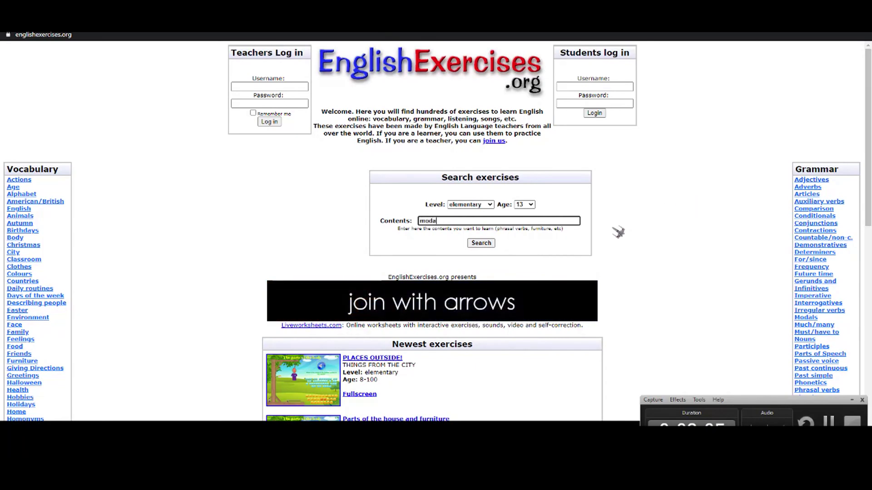
type("l verbs")
key("Return")
scroll(608, 226, "down", 4)
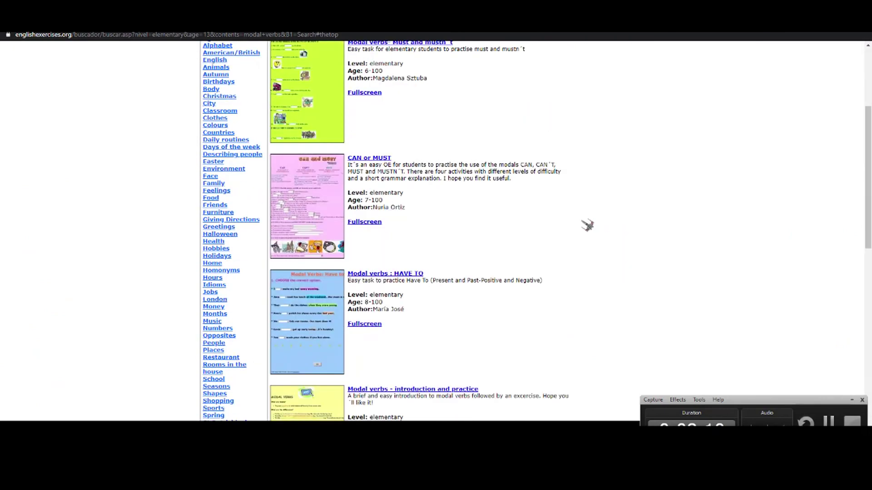
scroll(588, 226, "down", 12)
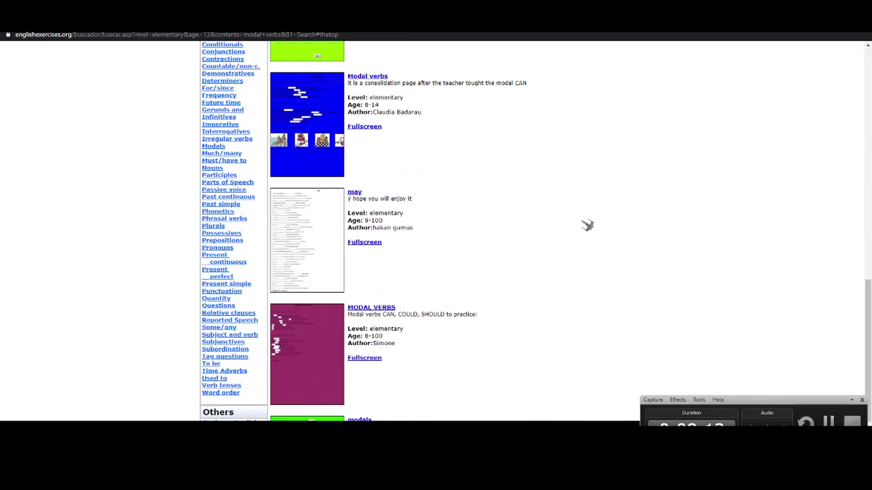
scroll(588, 226, "down", 4)
scroll(587, 225, "up", 20)
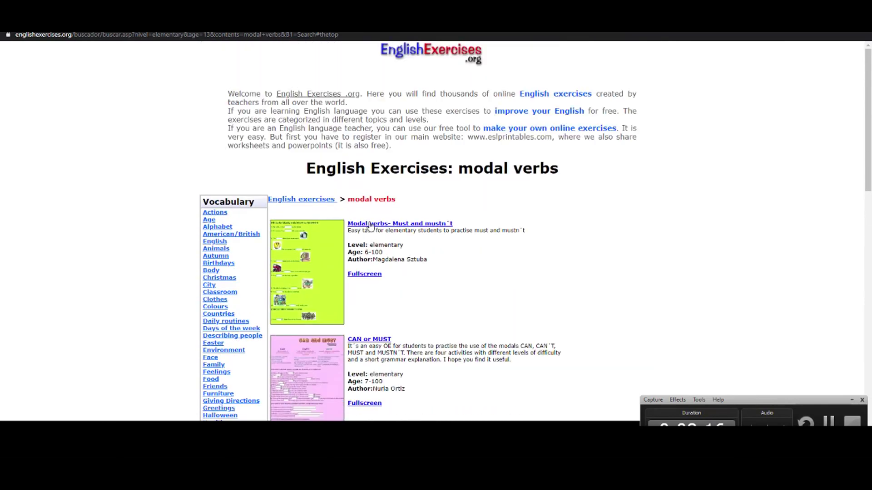
Step: Open the 'Modal verbs- Must and mustn´t' result and launch the exercise from its details page
left_click(371, 226)
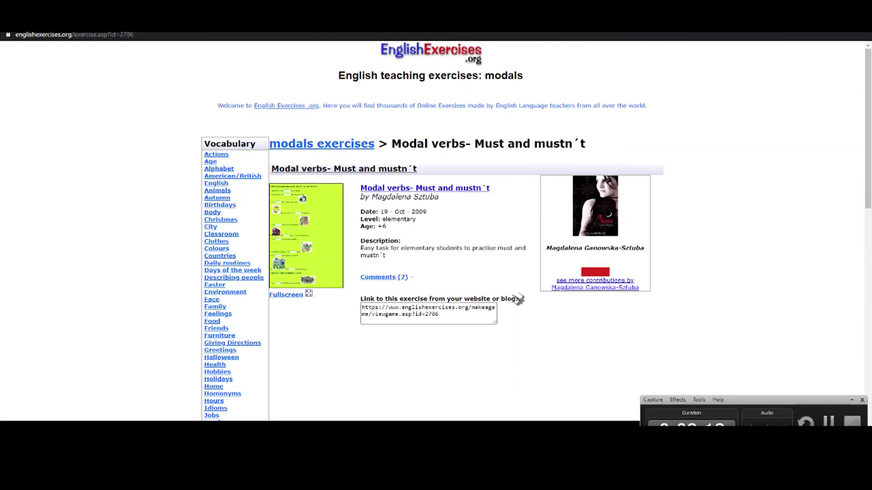
left_click(437, 188)
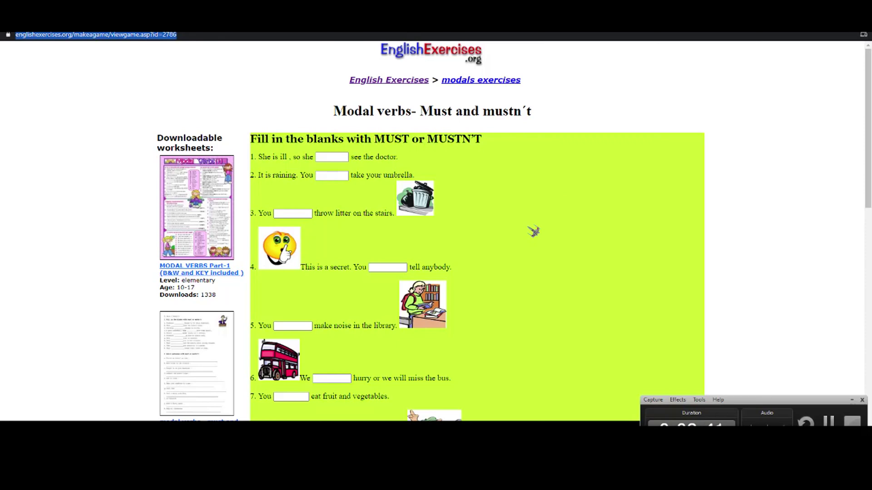
scroll(533, 231, "down", 15)
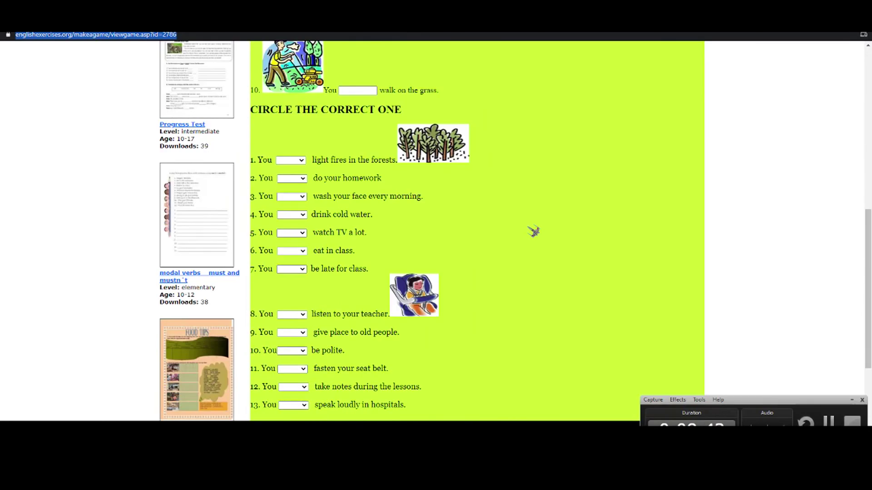
scroll(360, 289, "up", 15)
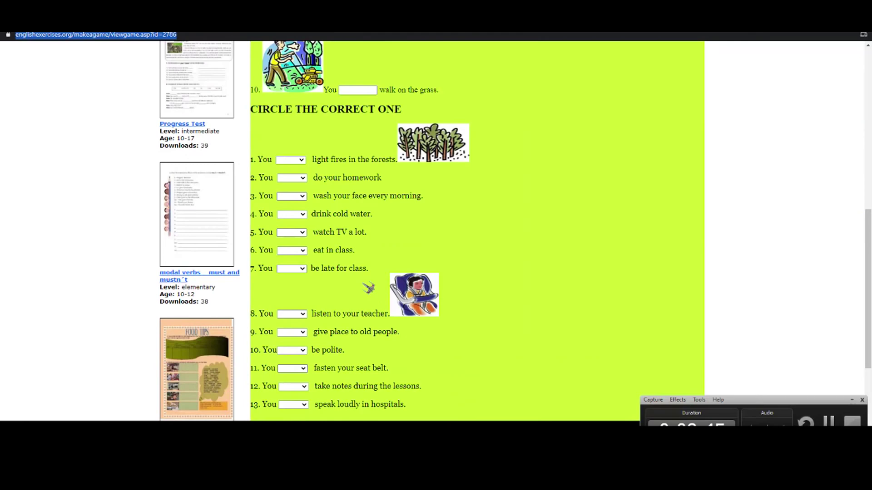